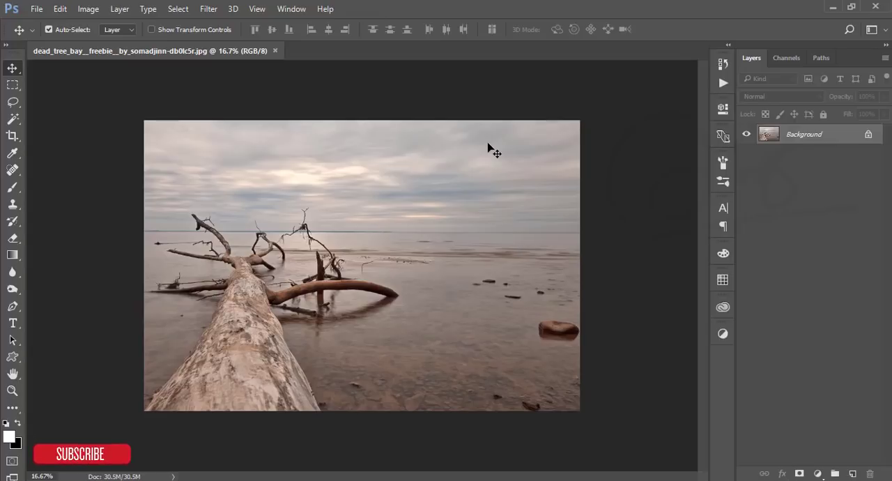
- Duplicate the Background layer of the dead tree bay photo
click(208, 9)
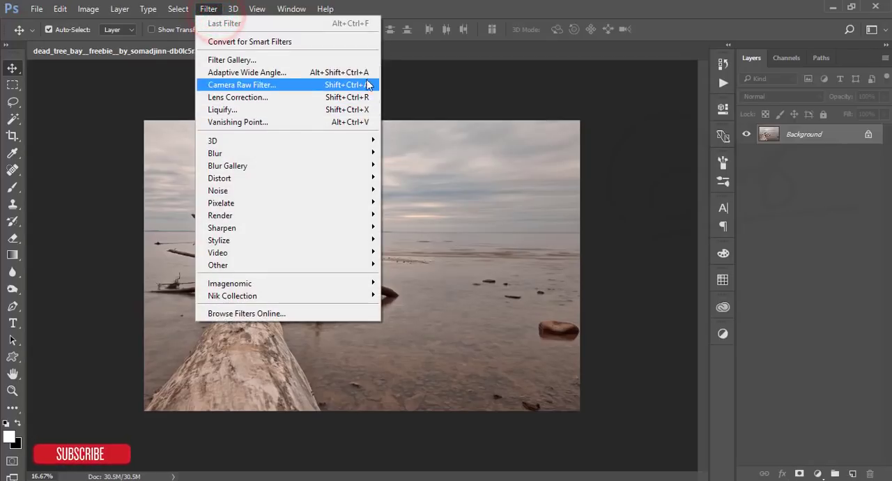
click(433, 85)
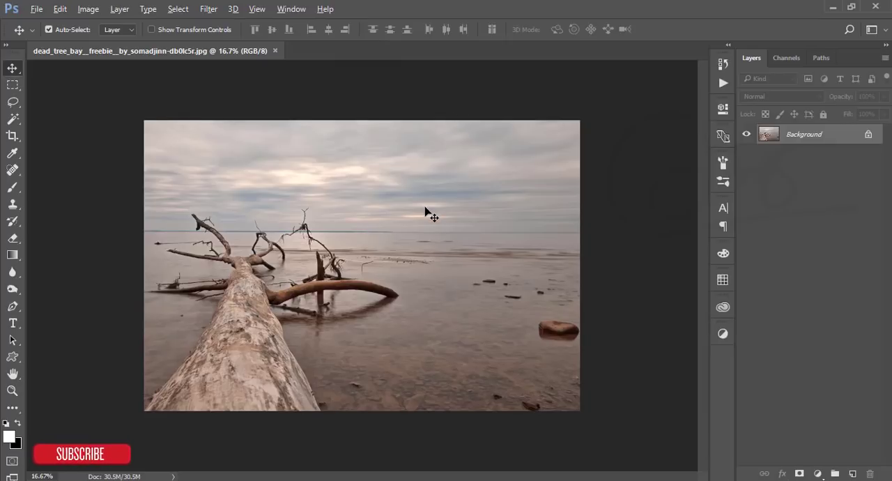
scroll(425, 208, up, 1)
click(836, 134)
drag(837, 136, 852, 474)
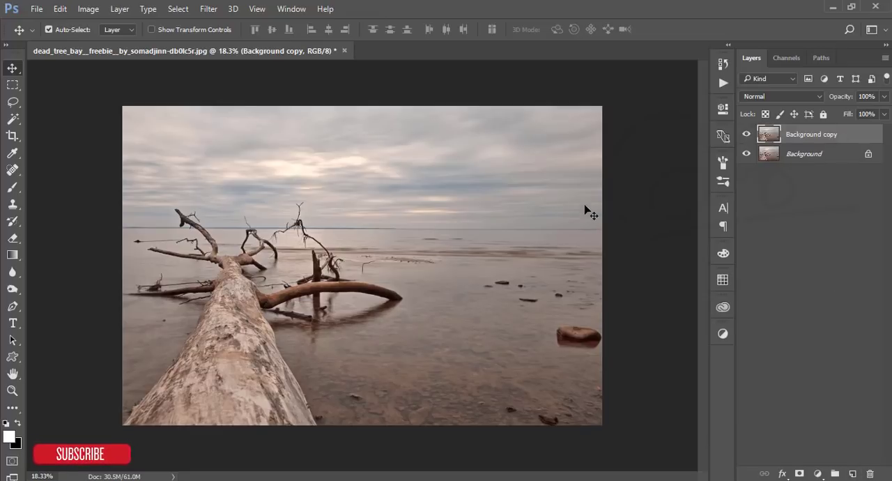
- Open the Camera Raw Filter for the Background copy layer
click(208, 9)
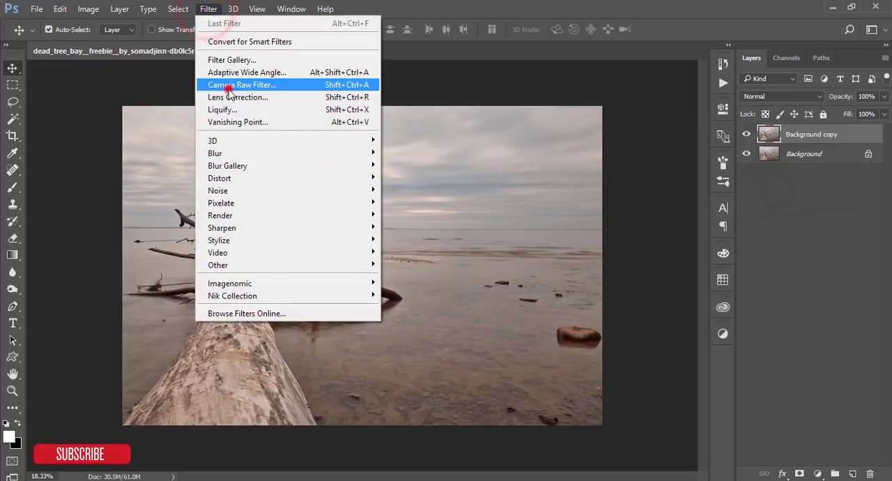
click(230, 90)
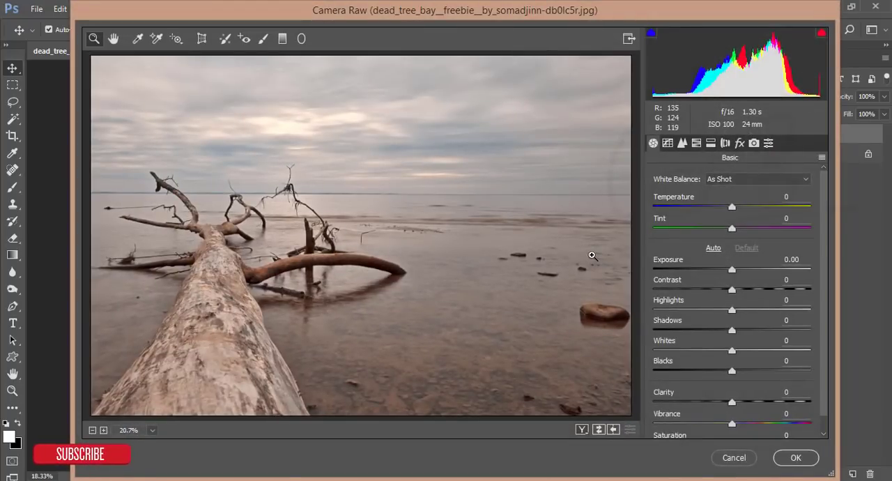
drag(519, 16, 538, 10)
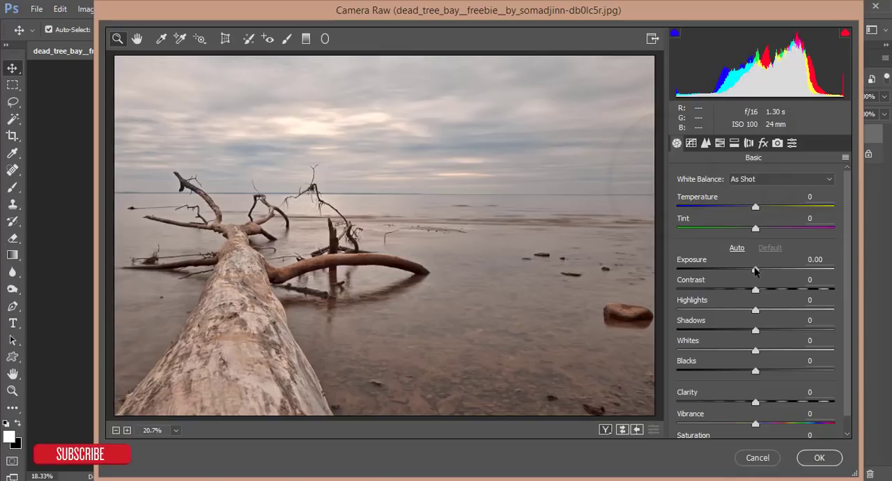
- Set Exposure to -0.70, Contrast +33, Highlights -52, Shadows +24, Blacks -46, Temperature -10 and Tint +3 in the basic adjustments
drag(755, 271, 715, 310)
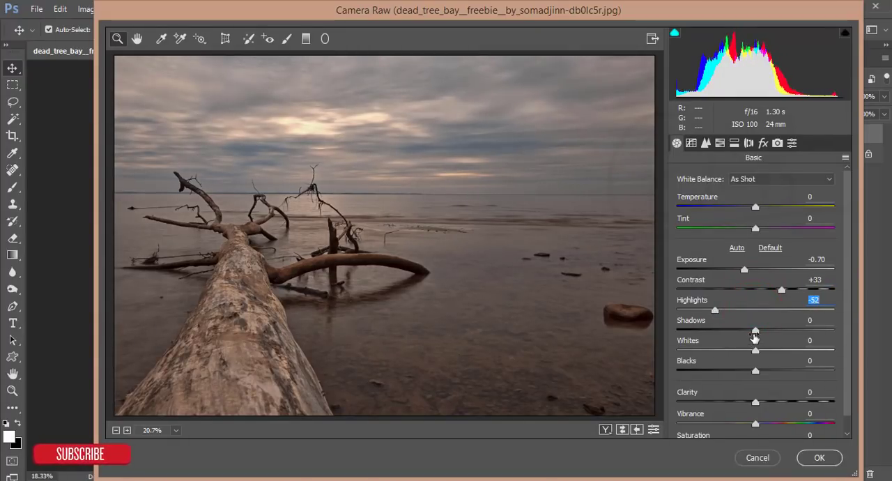
drag(756, 332, 775, 332)
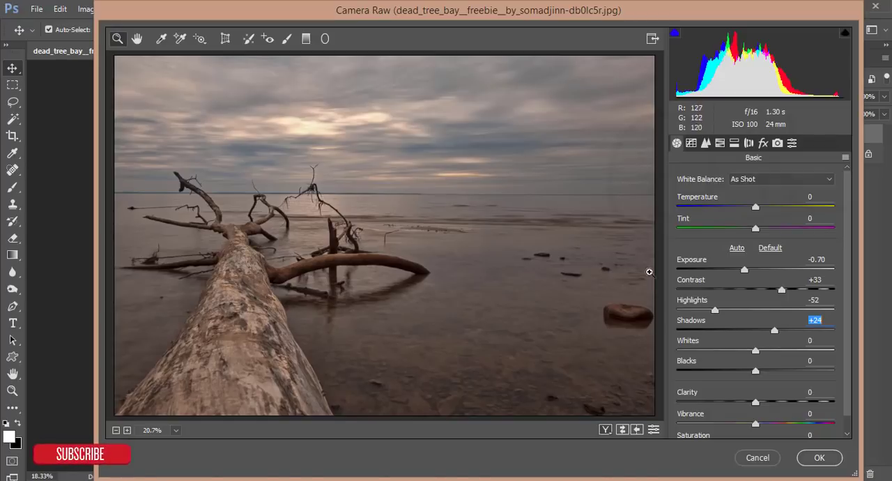
click(725, 373)
drag(725, 373, 719, 373)
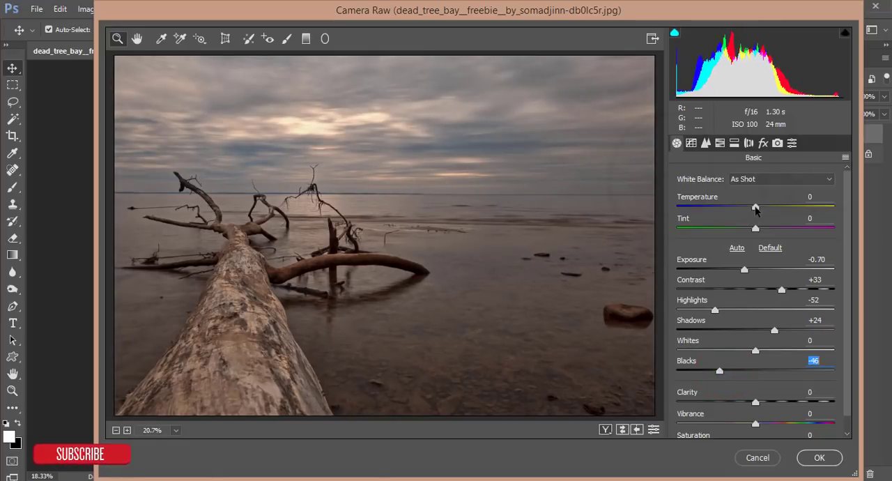
drag(756, 209, 760, 232)
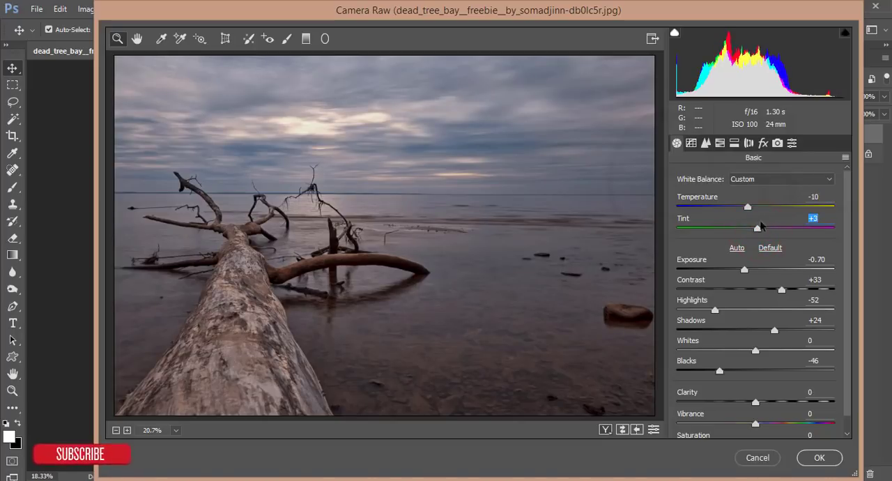
- Adjust the Blues in the HSL settings to Saturation +38, Luminance -33 and Hue -19
click(720, 143)
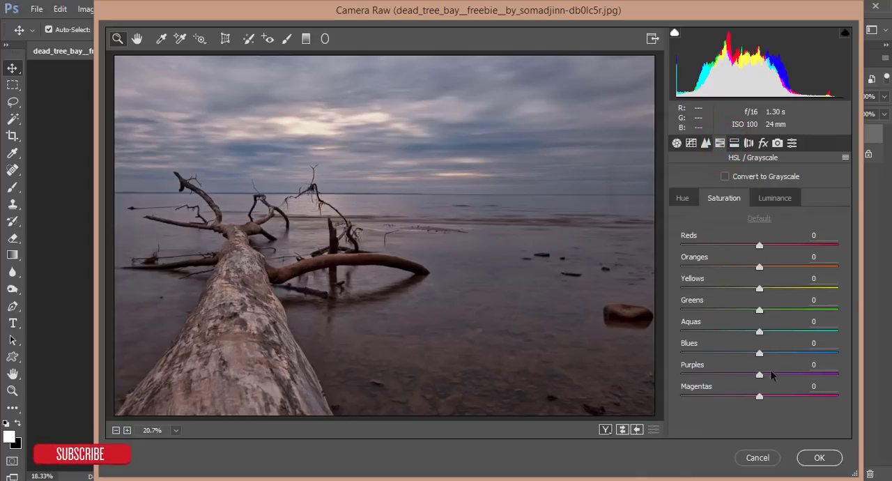
mouse_move(785, 353)
mouse_down()
mouse_move(732, 354)
mouse_move(745, 356)
mouse_up()
click(775, 199)
click(682, 198)
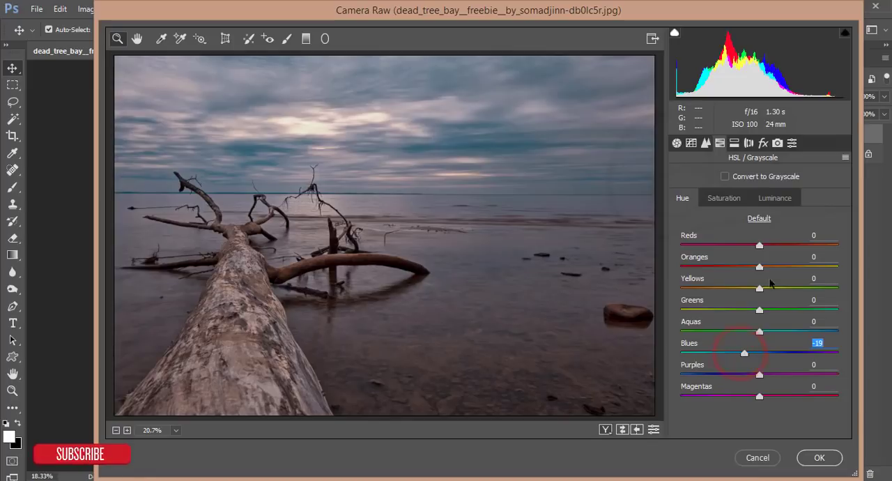
click(776, 198)
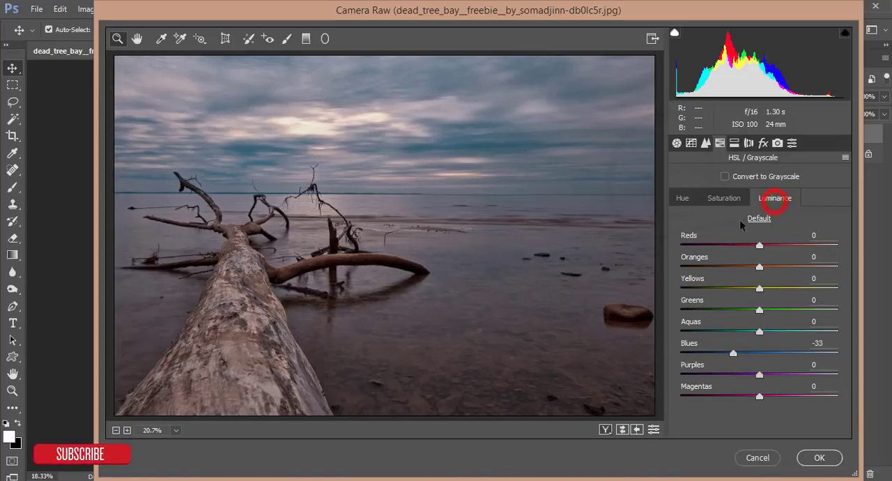
- Set the HSL Saturation of Oranges to +38, Reds to +11 and Yellows to +8
click(724, 198)
drag(763, 267, 768, 246)
click(778, 198)
click(725, 198)
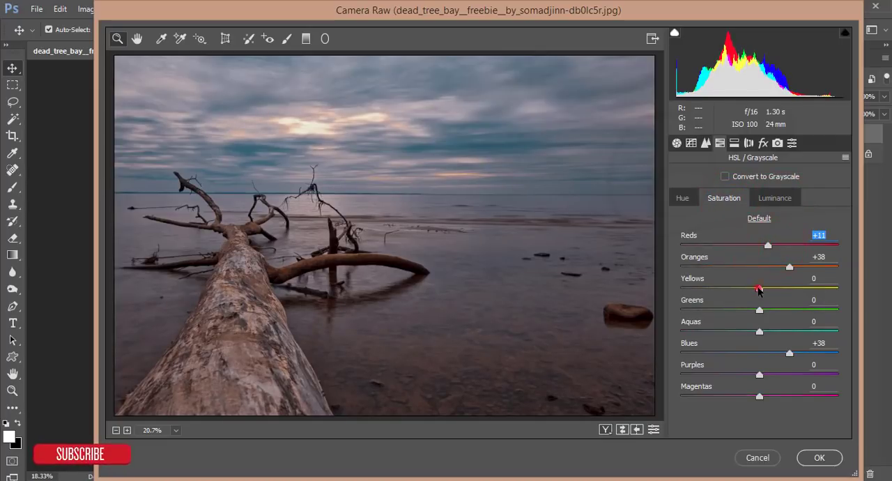
drag(759, 287, 767, 288)
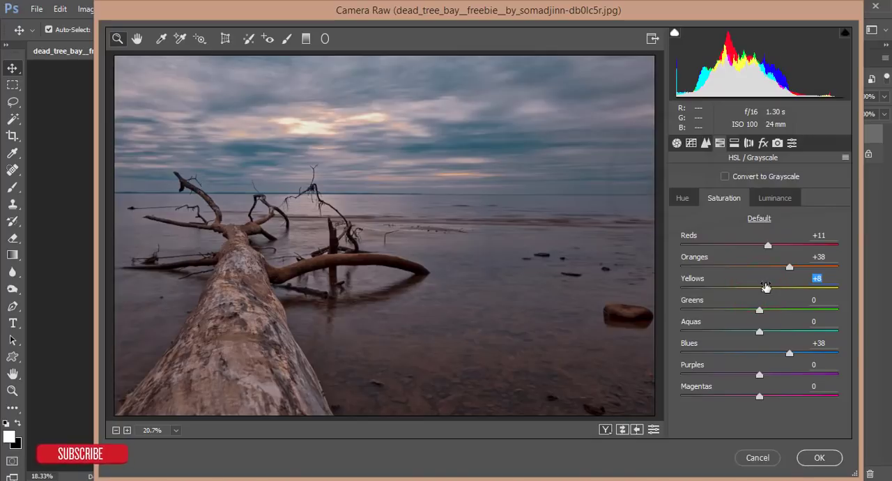
- Set the Dehaze amount to +11 and the Post Crop Vignetting amount to -4
click(764, 143)
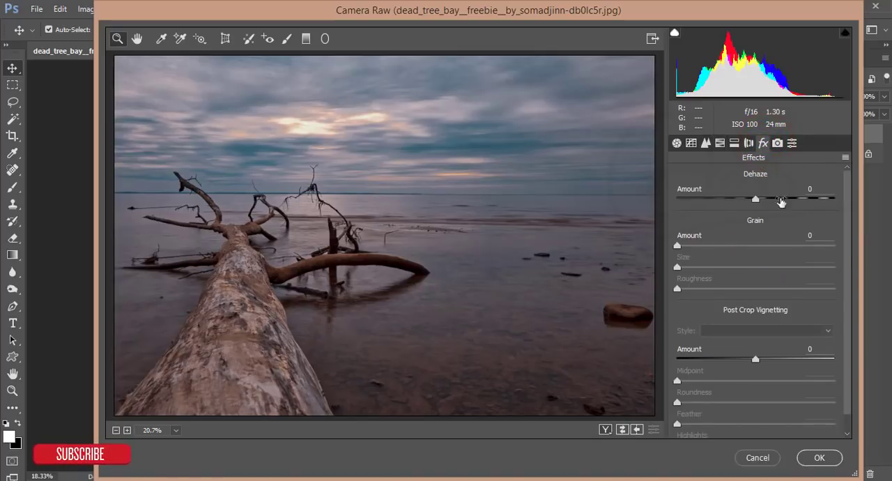
drag(756, 202, 765, 202)
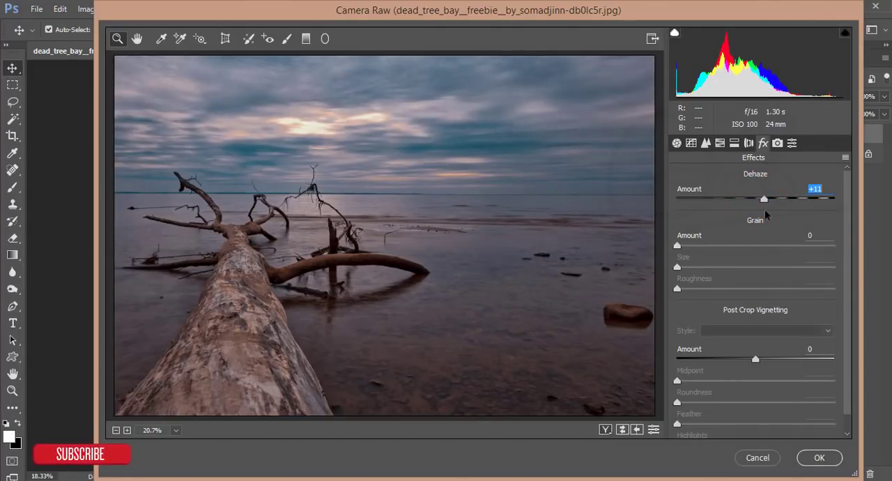
drag(755, 360, 750, 359)
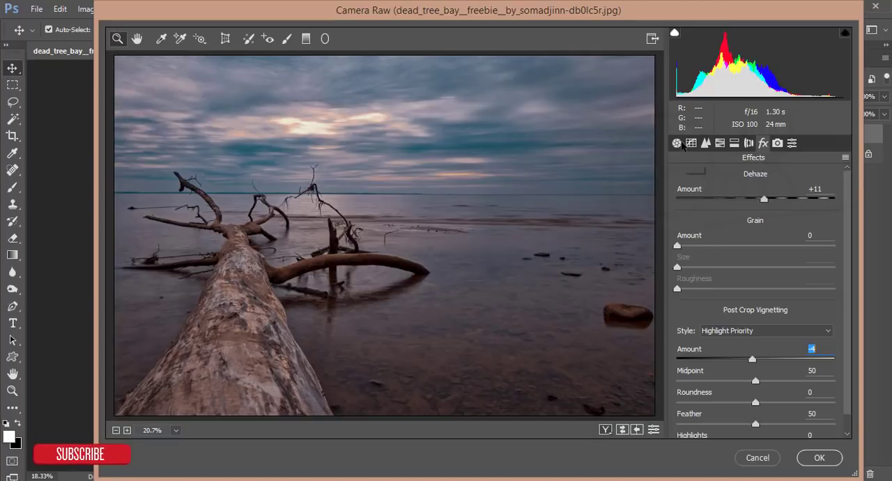
- Refine the basic tone by setting Highlights to -70 and Exposure to -0.85
click(705, 143)
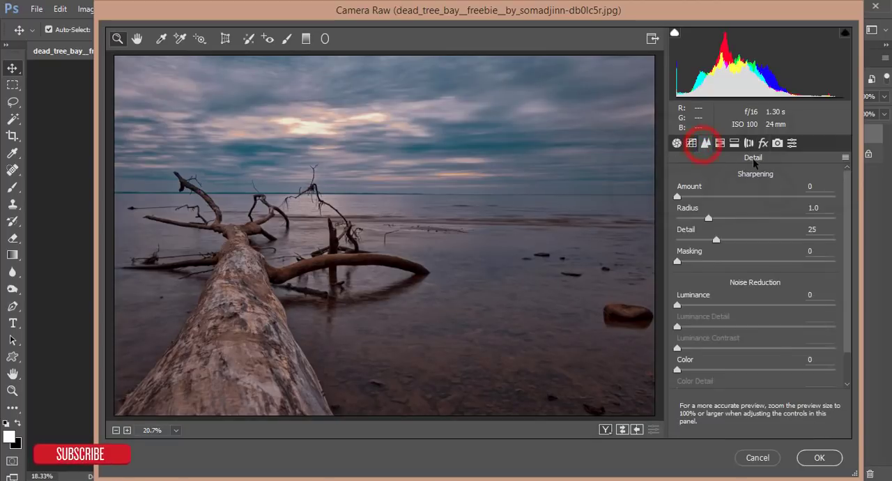
click(677, 143)
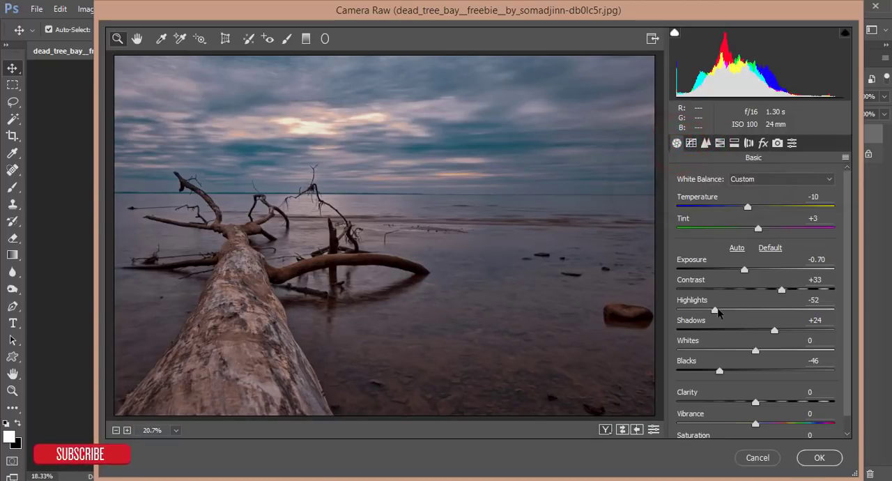
drag(716, 311, 700, 311)
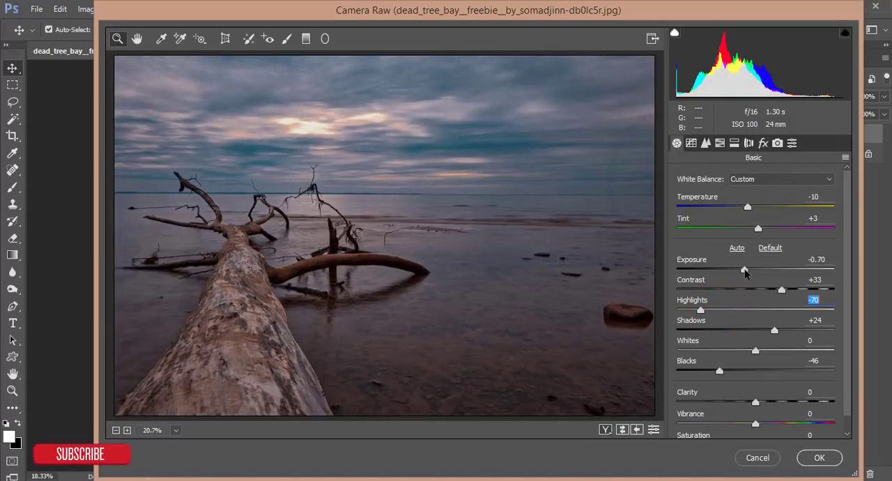
drag(745, 270, 741, 272)
- Set Vibrance to +3 and Saturation to +6 in the basic adjustments
scroll(803, 321, down, 1)
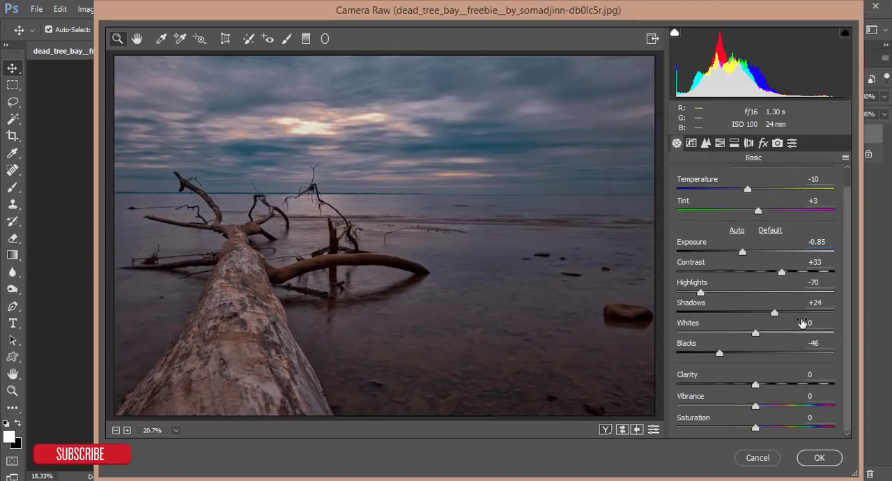
drag(755, 410, 764, 432)
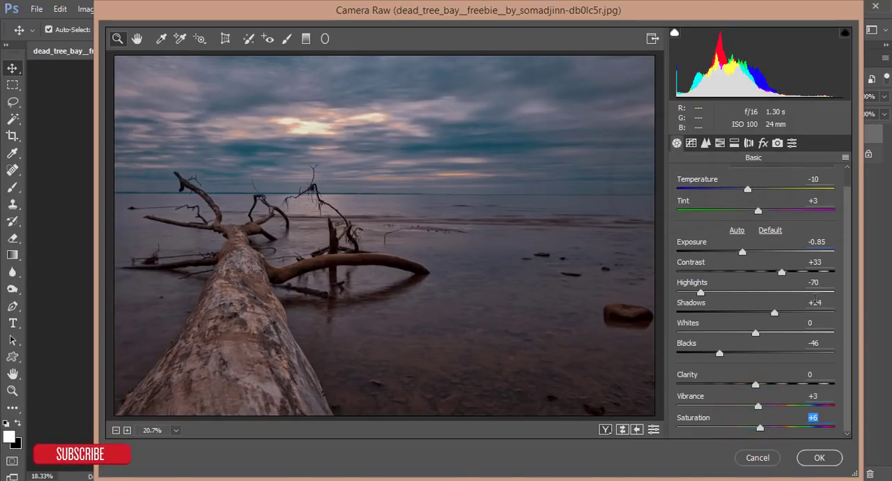
click(821, 397)
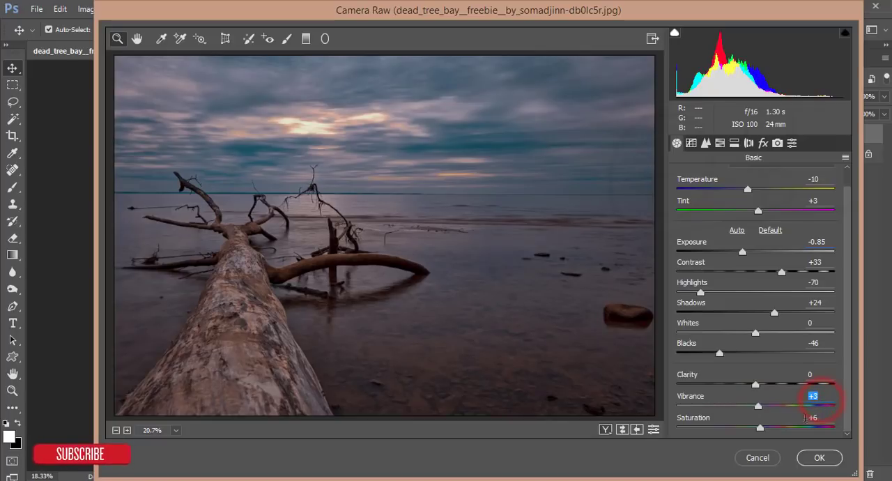
click(801, 419)
text(3)
drag(761, 429, 763, 428)
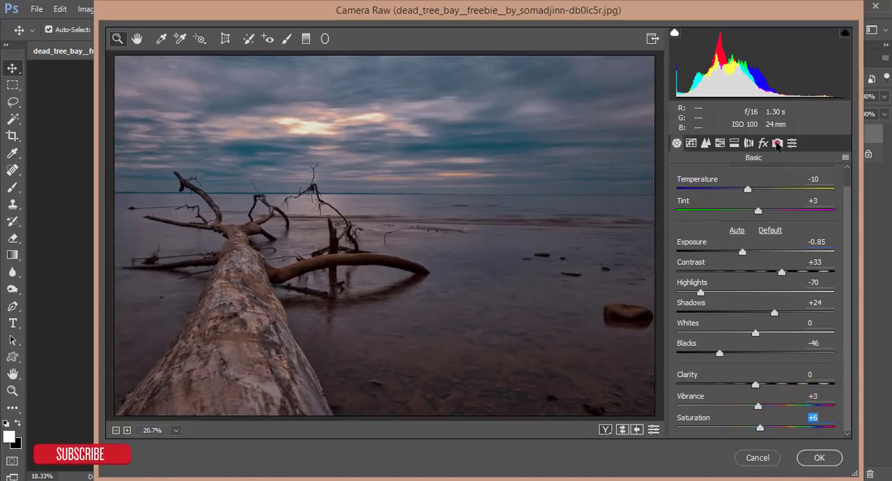
- Set the camera calibration hues to Blue Primary -12, Green Primary +10 and Red Primary +6
click(777, 143)
drag(760, 389, 750, 389)
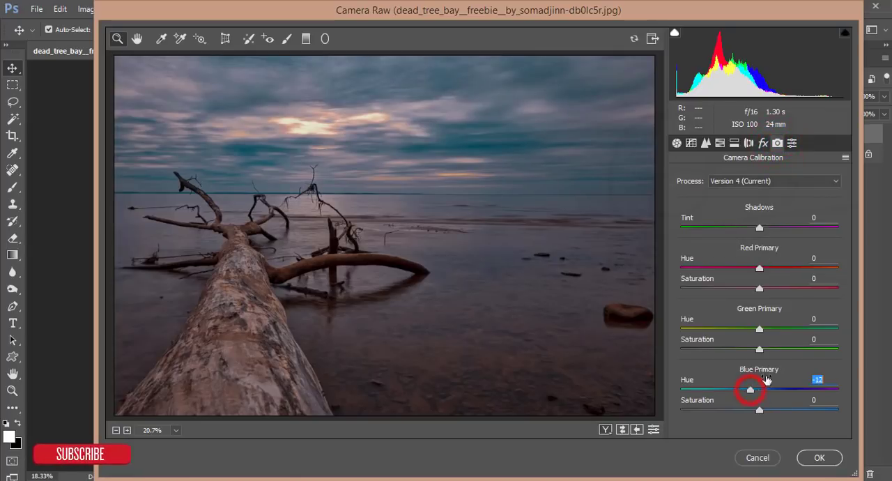
drag(767, 327, 775, 329)
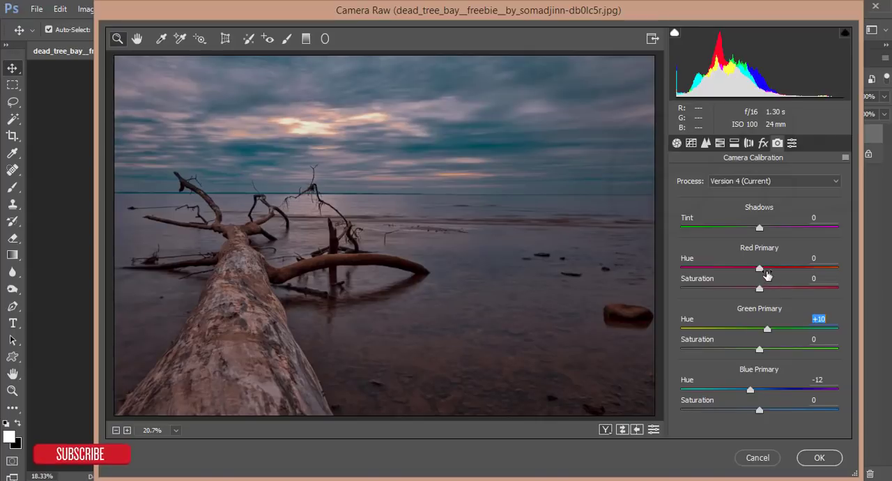
drag(766, 269, 764, 272)
- Compare the photo in the different before/after preview layouts and return to the single preview
click(604, 429)
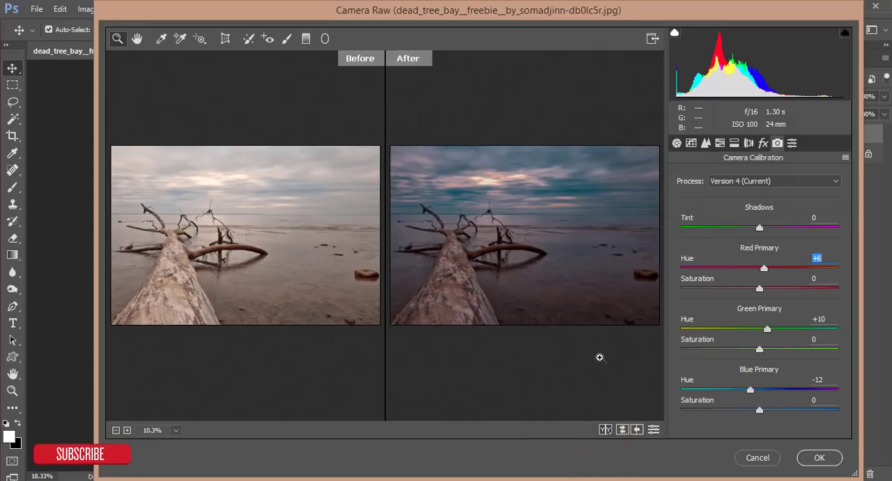
click(604, 429)
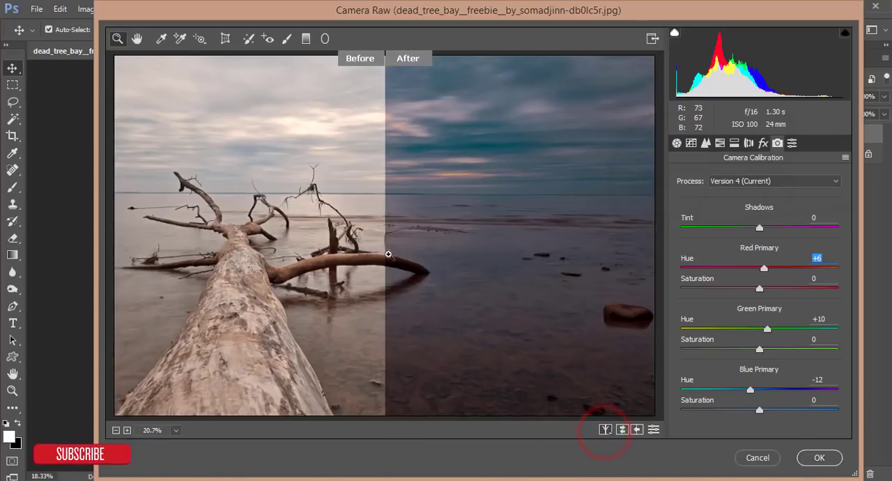
click(605, 430)
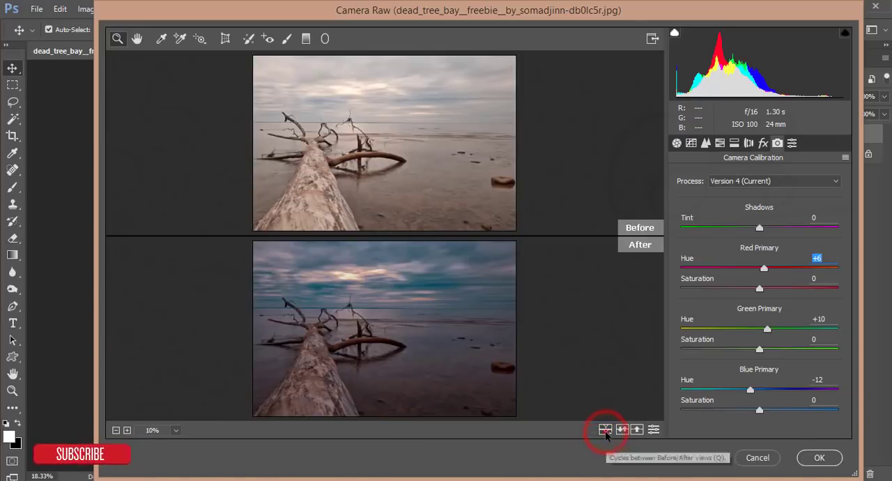
click(604, 430)
click(604, 429)
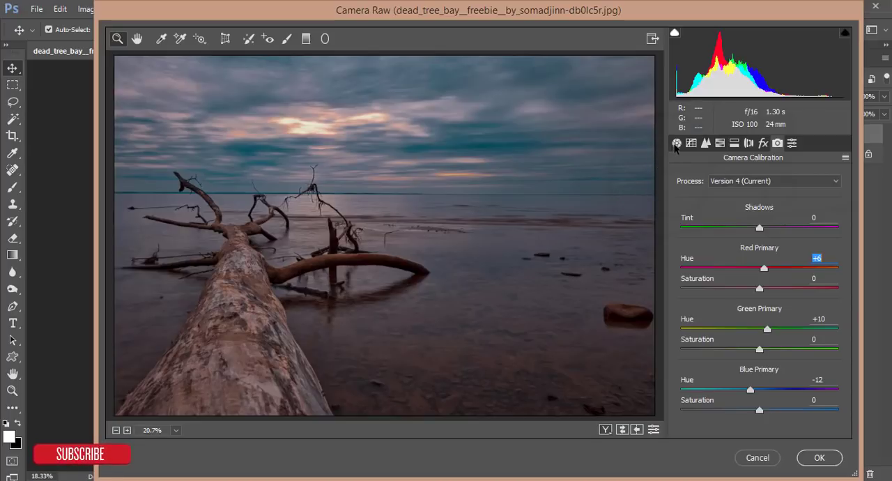
- Set the Temperature to -8, lower the Tint slightly and apply the Camera Raw filter
click(676, 143)
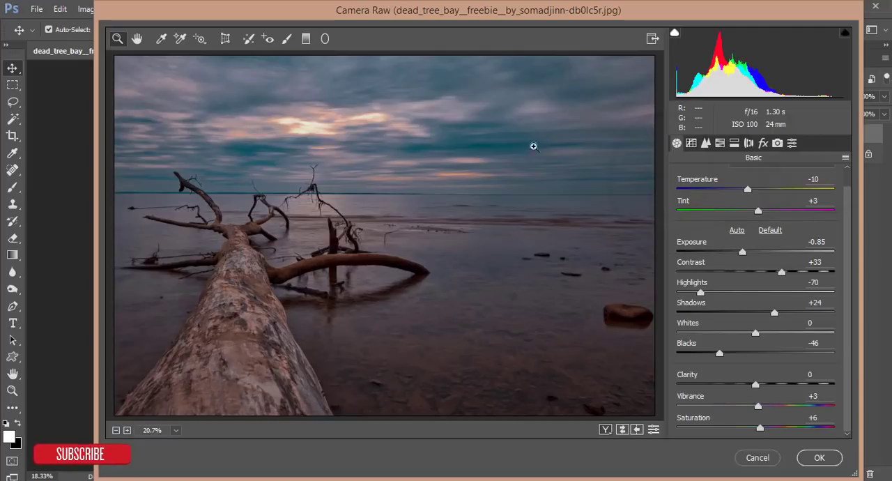
drag(748, 189, 752, 193)
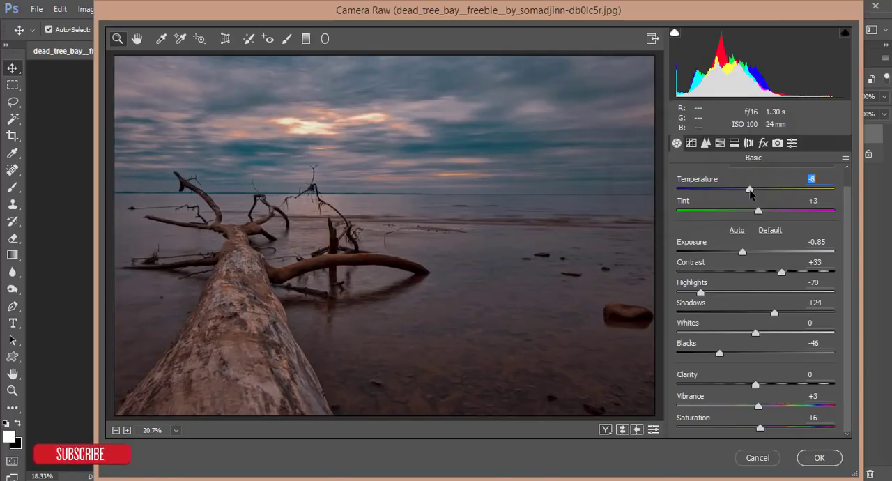
drag(759, 210, 756, 212)
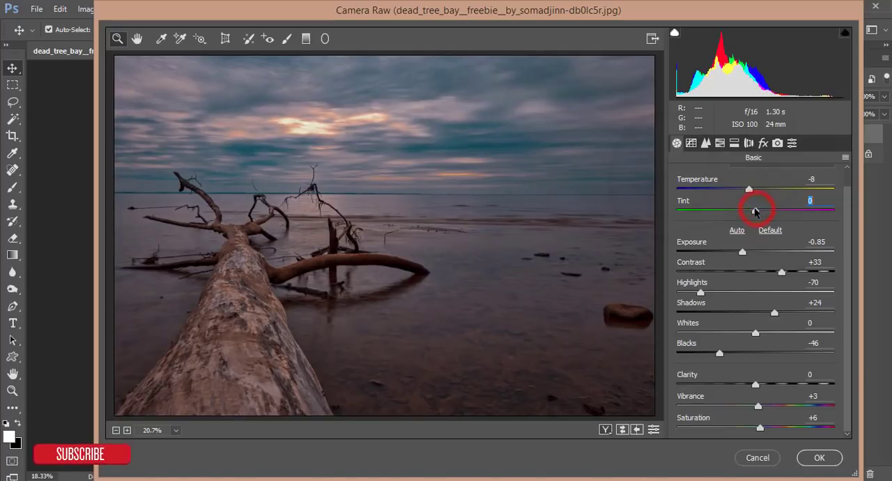
click(820, 457)
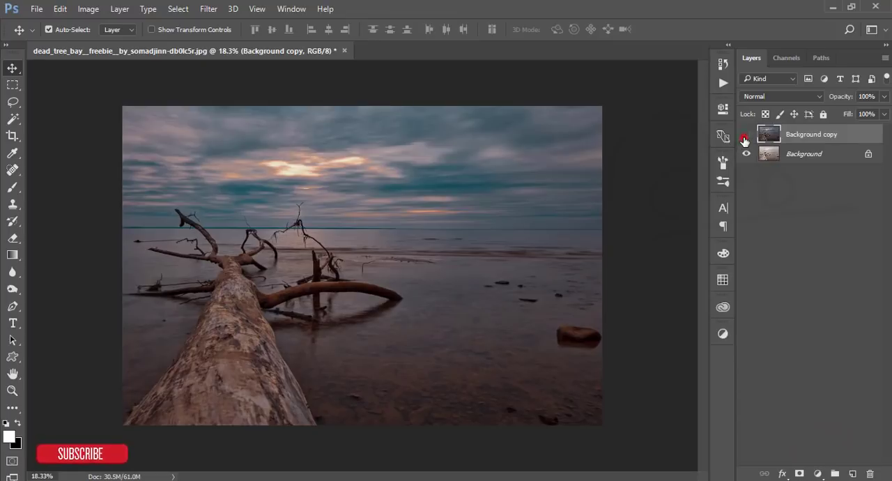
- Toggle the visibility of the Background copy layer to compare the graded photo with the original
click(746, 136)
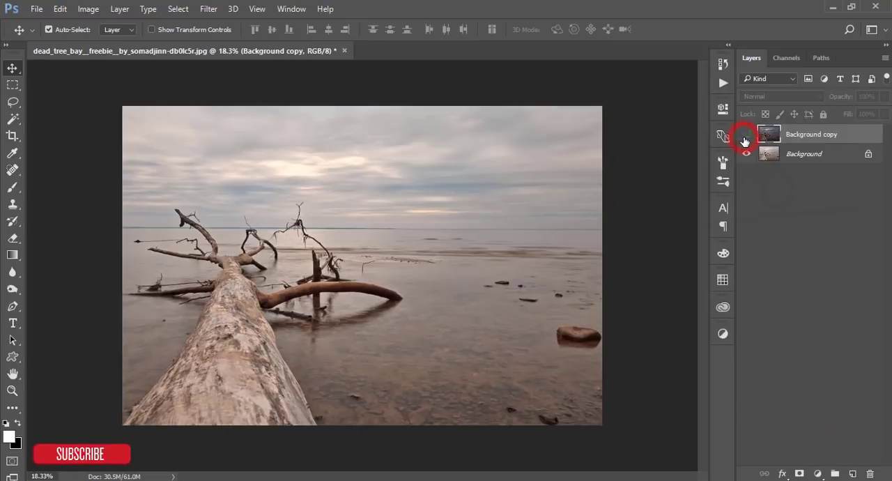
click(745, 136)
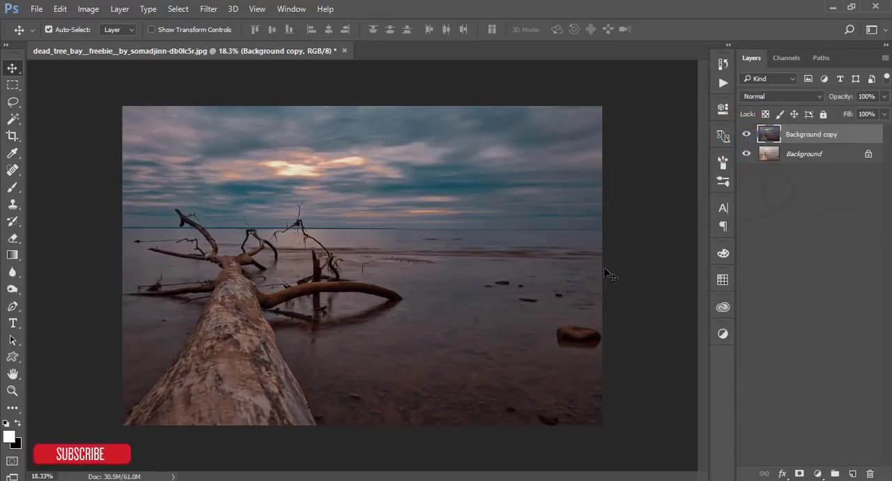
click(747, 135)
click(747, 134)
- Add a Levels adjustment layer above the graded copy with the white input at 240 and midtones at 0.87
click(819, 474)
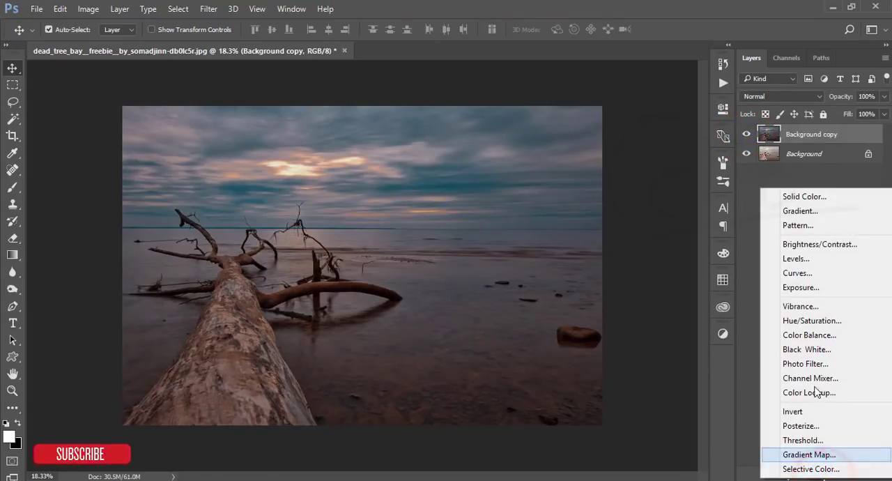
click(807, 258)
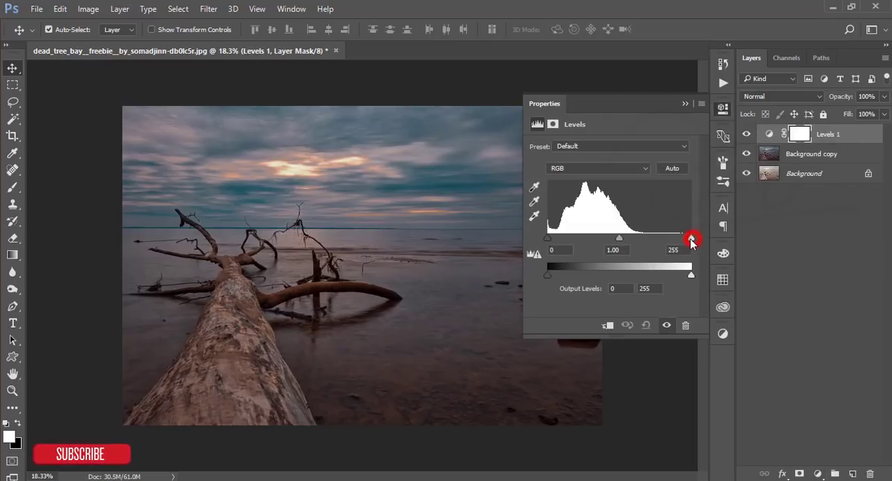
drag(691, 240, 683, 241)
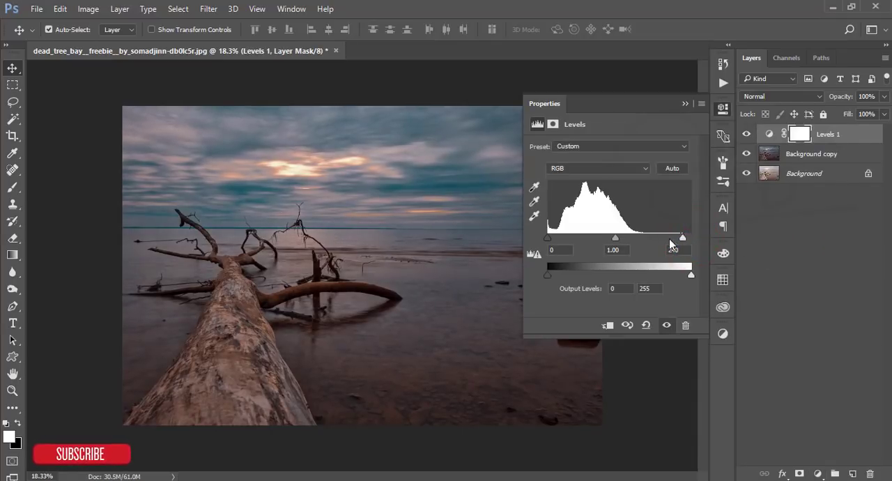
drag(615, 237, 621, 237)
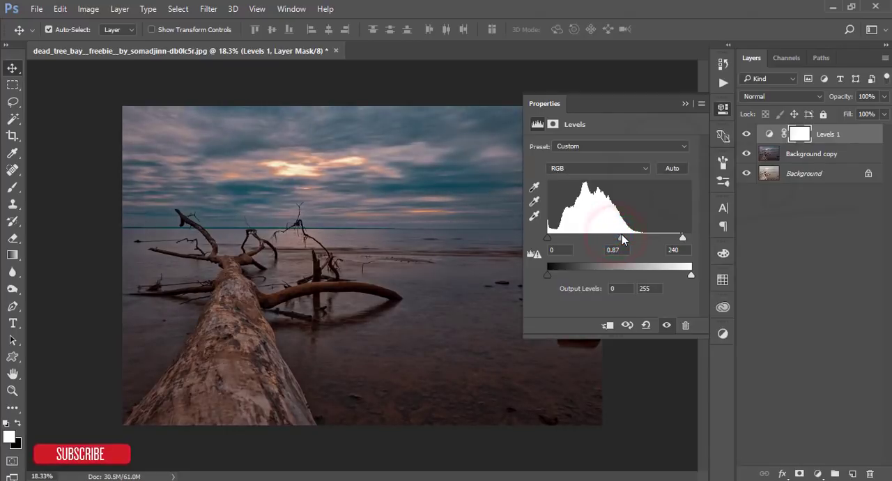
click(685, 104)
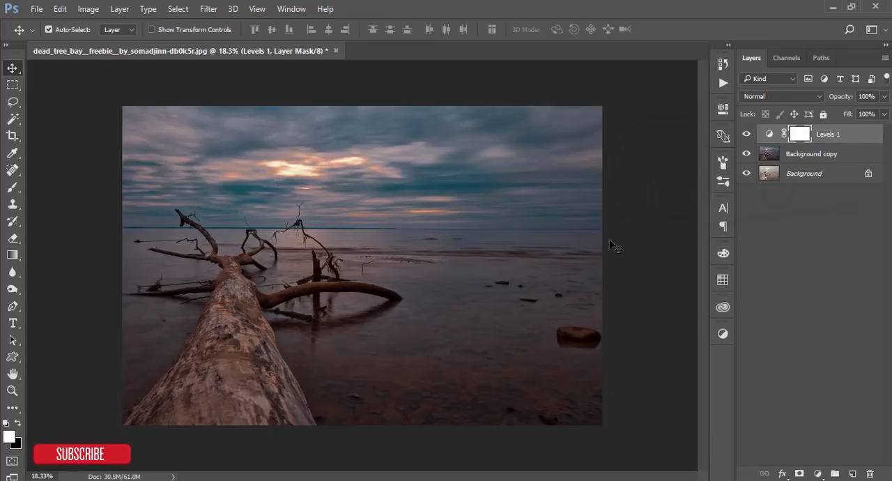
- Reset the crop box to the full image with no fixed ratio, rotate it slightly to level the horizon, and apply the crop
click(13, 135)
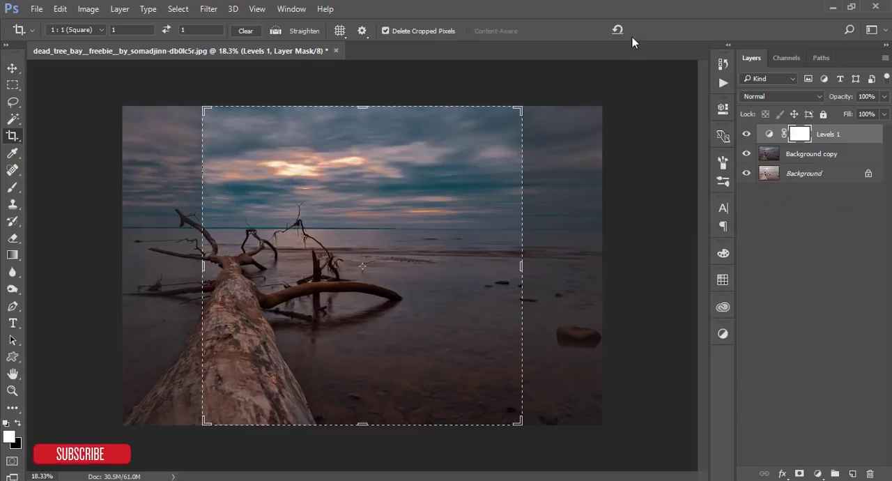
click(618, 30)
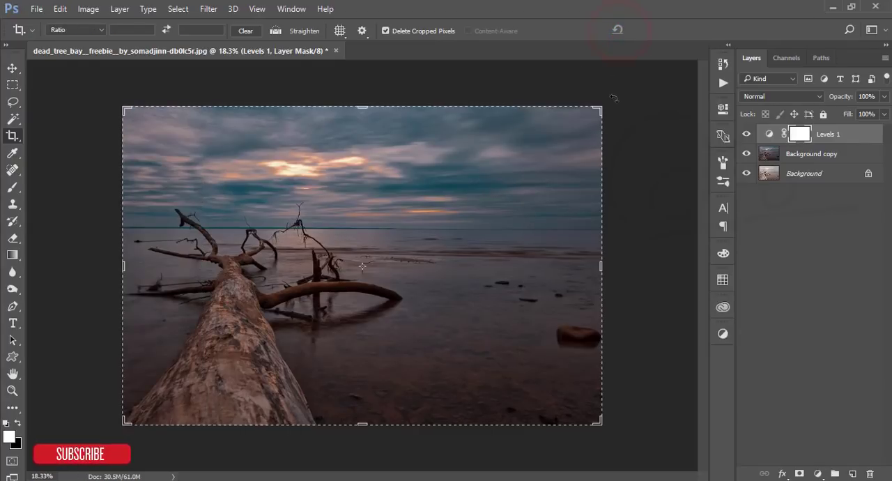
click(613, 100)
drag(613, 100, 614, 92)
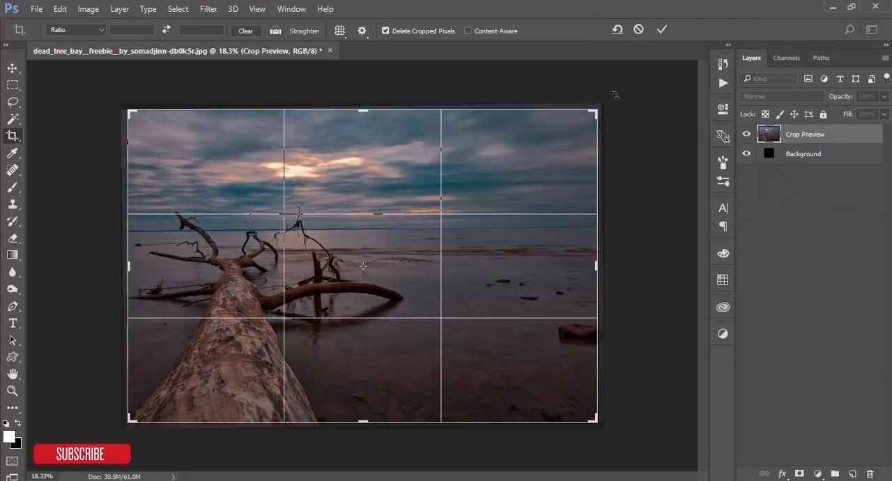
click(663, 30)
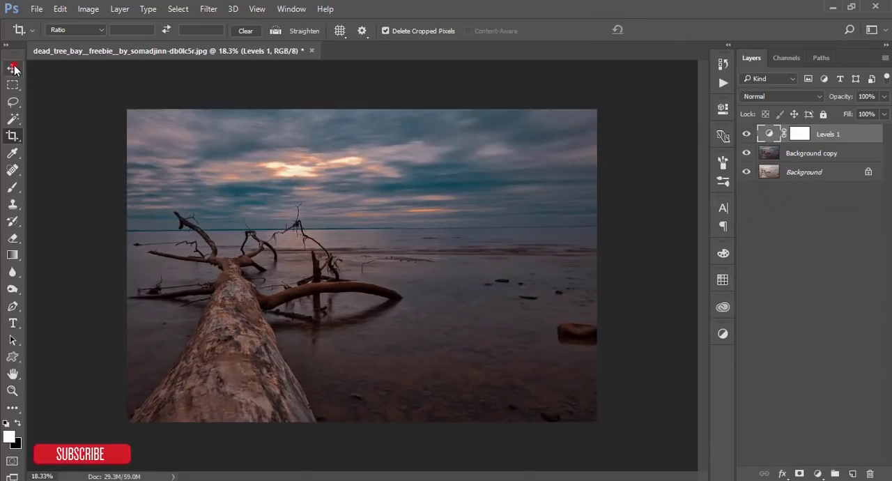
- Switch to the Move tool and toggle the Levels 1 and Background copy layers to compare the grade with the original
key(v)
click(745, 136)
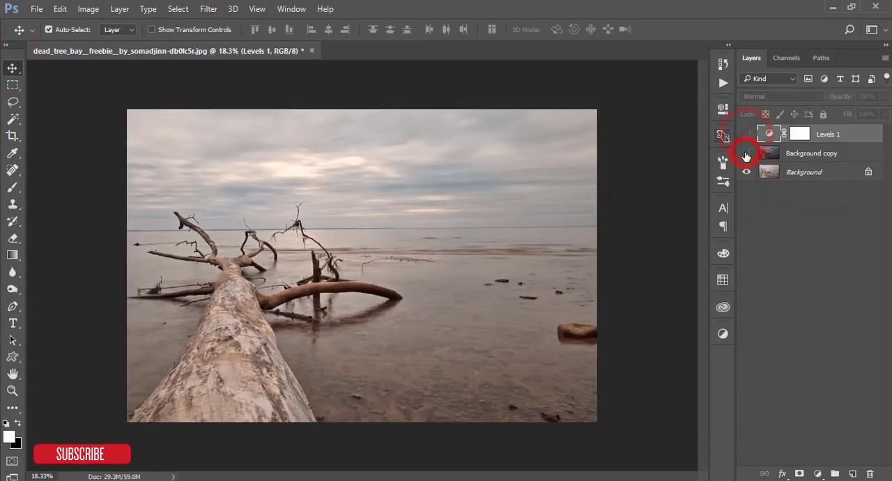
click(744, 139)
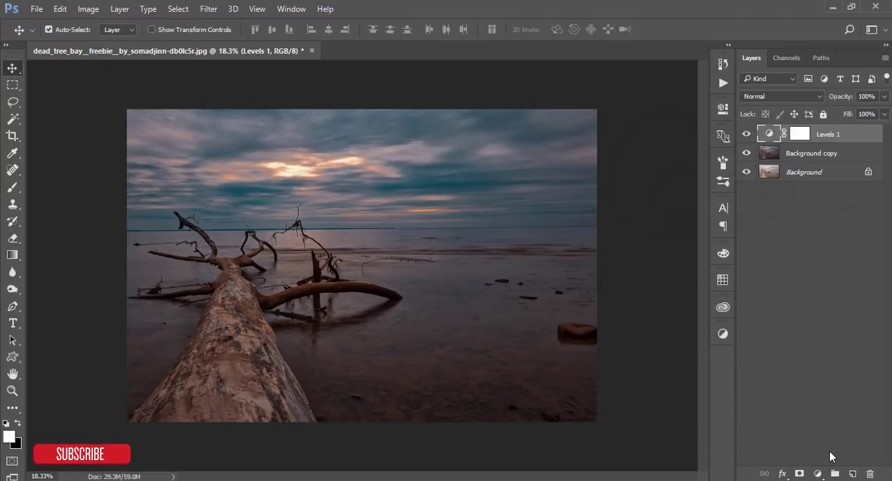
- Add a Curves adjustment layer, anchor the Blue channel curve at the lower quarter point and raise its black point slightly
click(818, 474)
click(797, 271)
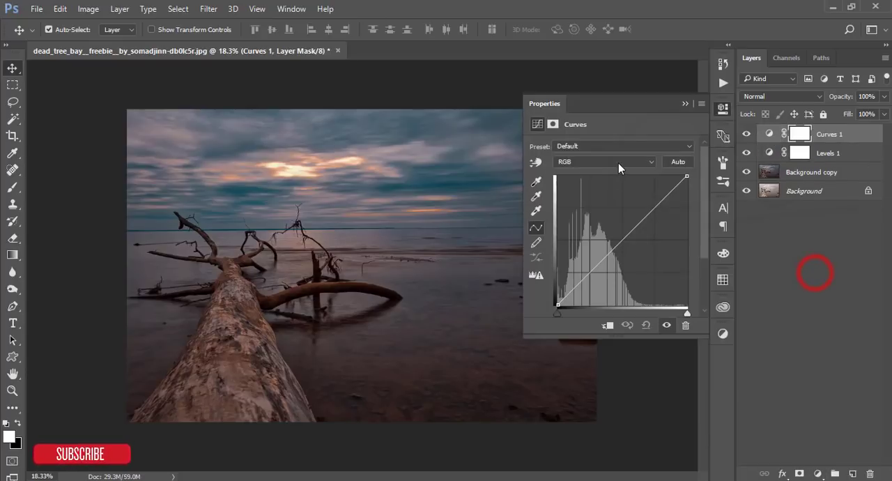
click(617, 163)
click(583, 196)
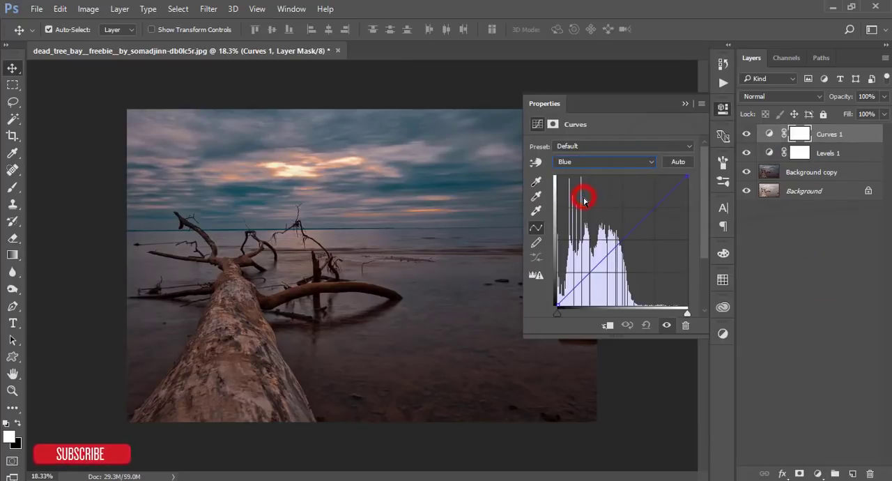
click(590, 273)
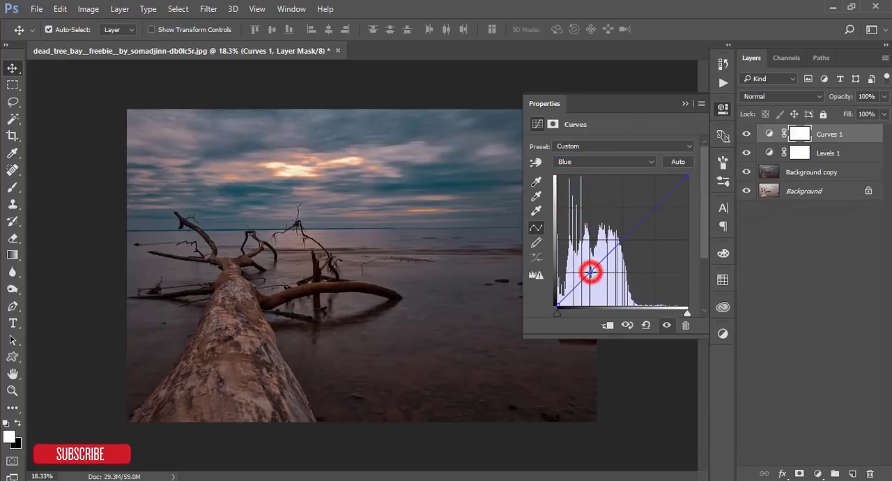
click(557, 304)
drag(557, 305, 557, 299)
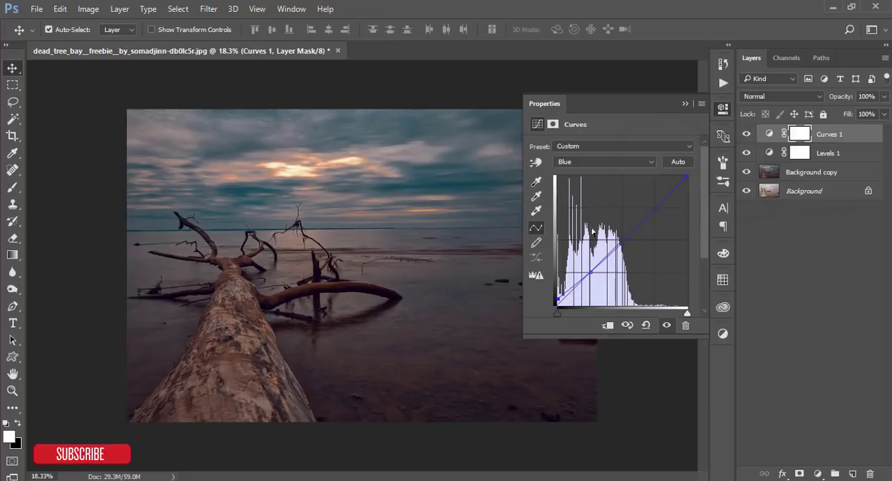
click(685, 103)
- Group the Curves 1, Levels 1 and Background copy layers, and stamp all visible layers into a new layer on top
click(862, 149)
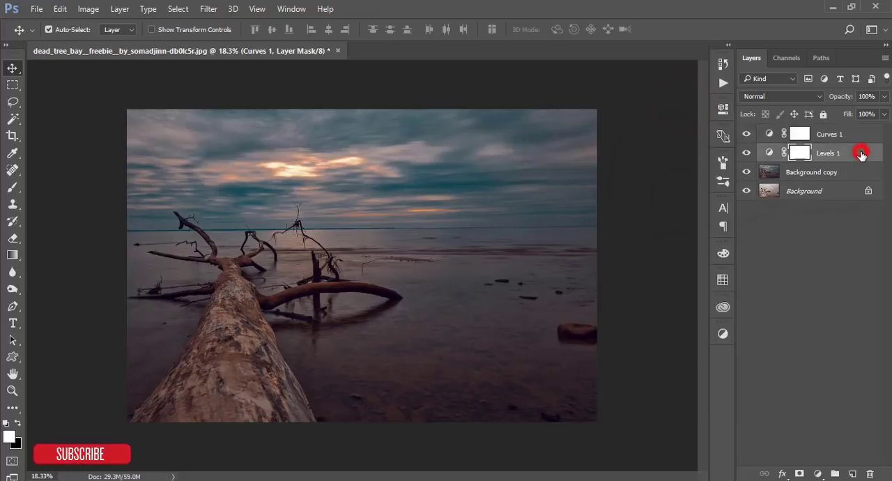
click(863, 138)
shift+click(863, 155)
shift+click(859, 171)
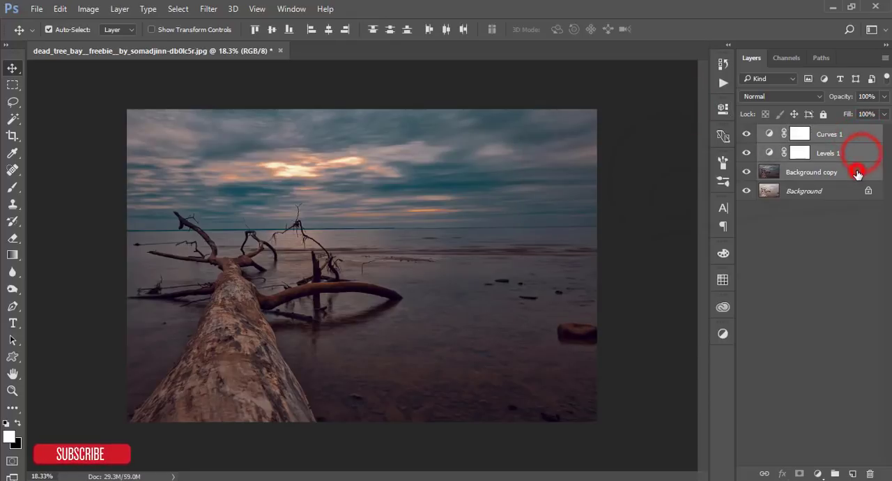
key(ctrl+g)
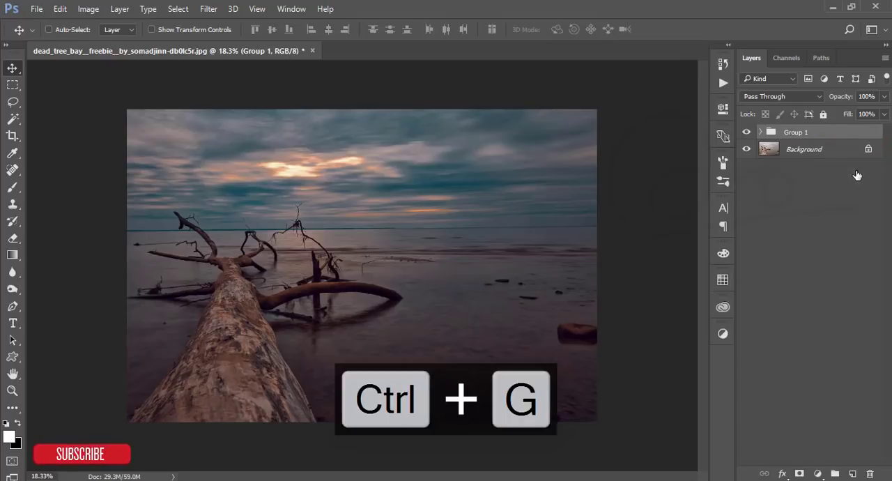
key(ctrl+shift+alt+e)
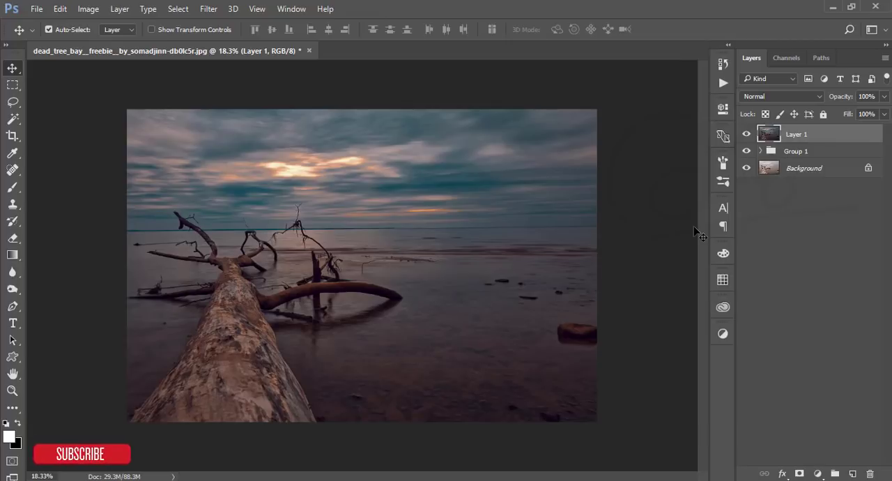
- Open Color Efex Pro 4 from the Nik Collection on the stamped layer and choose the Cross Processing filter
click(208, 9)
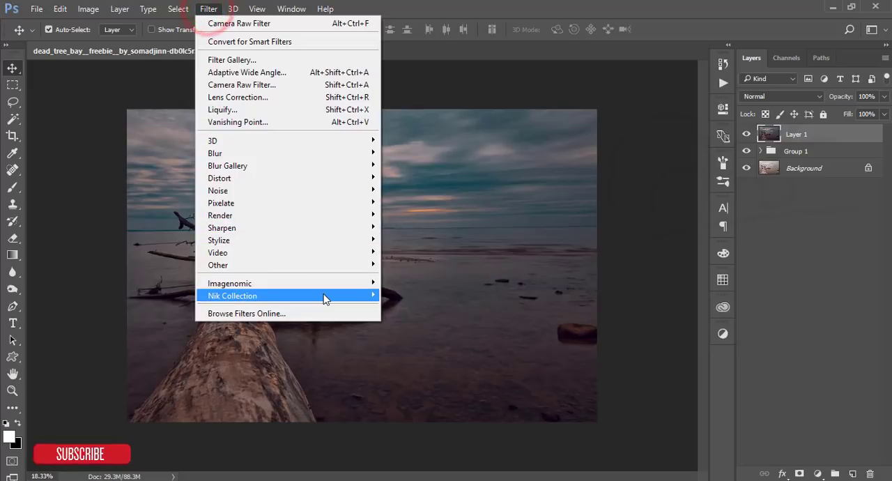
mouse_move(326, 299)
click(408, 305)
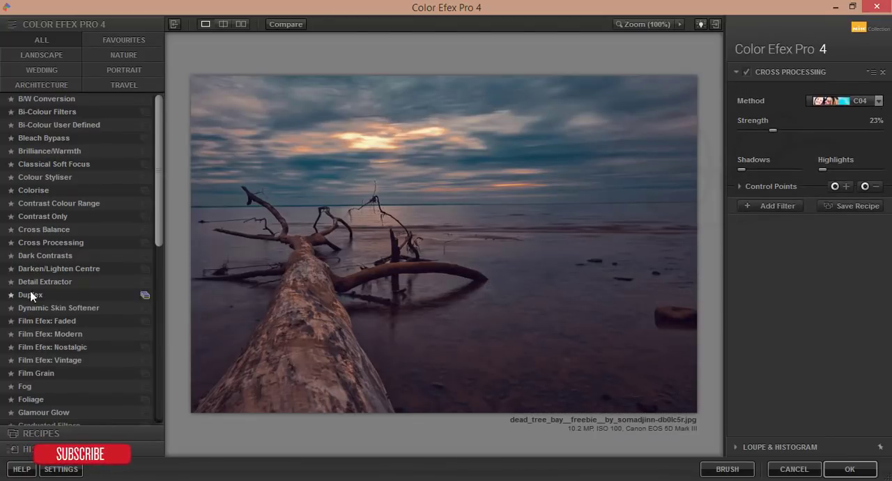
click(34, 241)
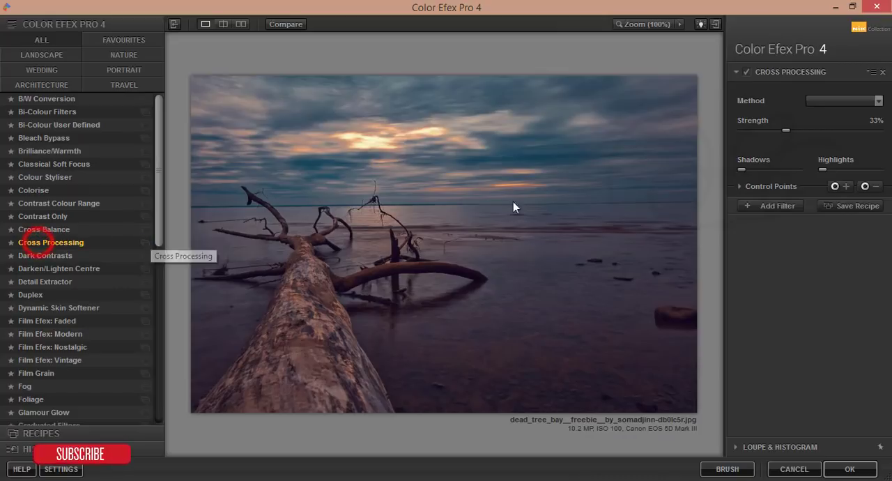
- Set the Cross Processing method to L03 and its strength to 49%, and apply the filter
click(879, 100)
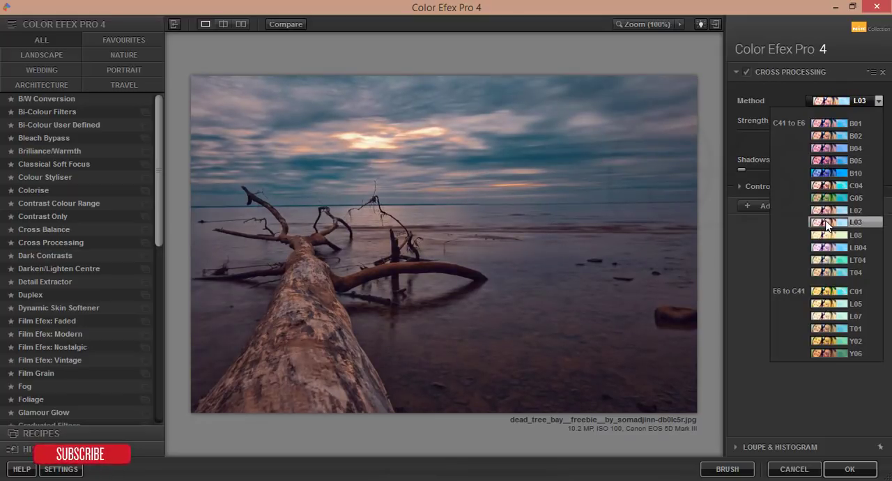
click(827, 224)
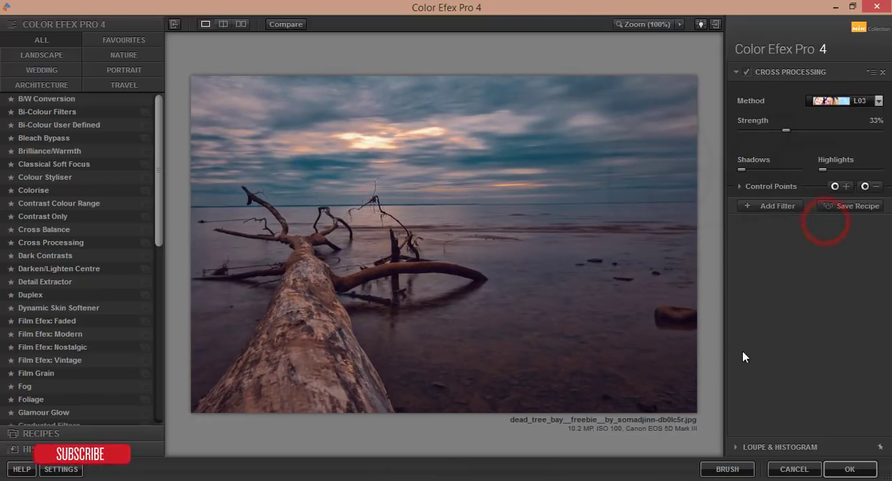
click(787, 131)
mouse_move(797, 130)
mouse_down()
mouse_move(829, 130)
mouse_move(809, 131)
mouse_up()
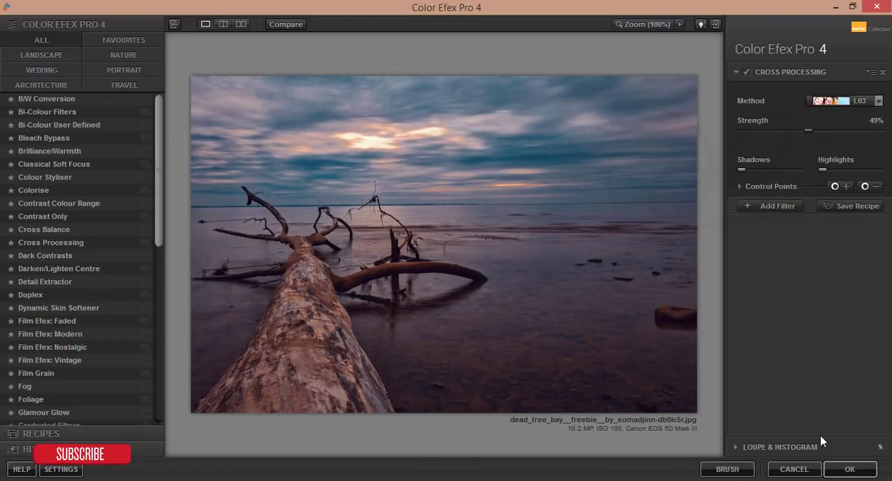
click(848, 467)
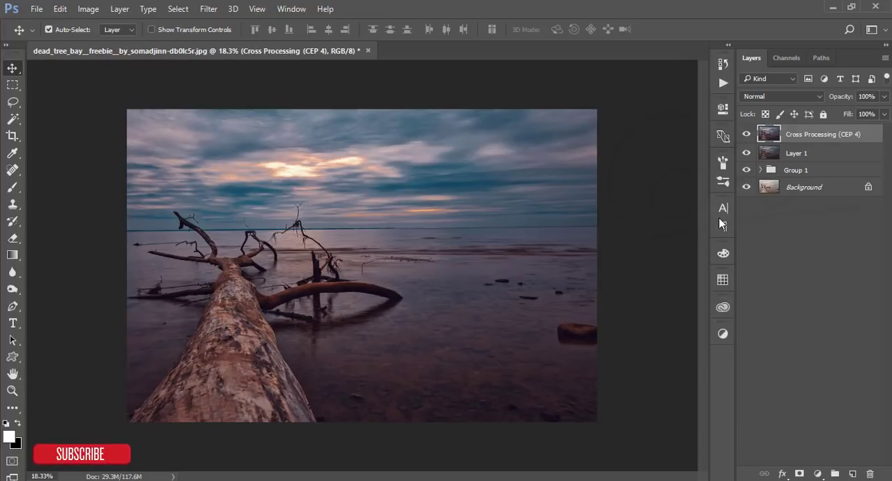
- Add a Color Lookup adjustment layer using the FoggyNight.3DL file and lower its opacity to 21%
click(817, 474)
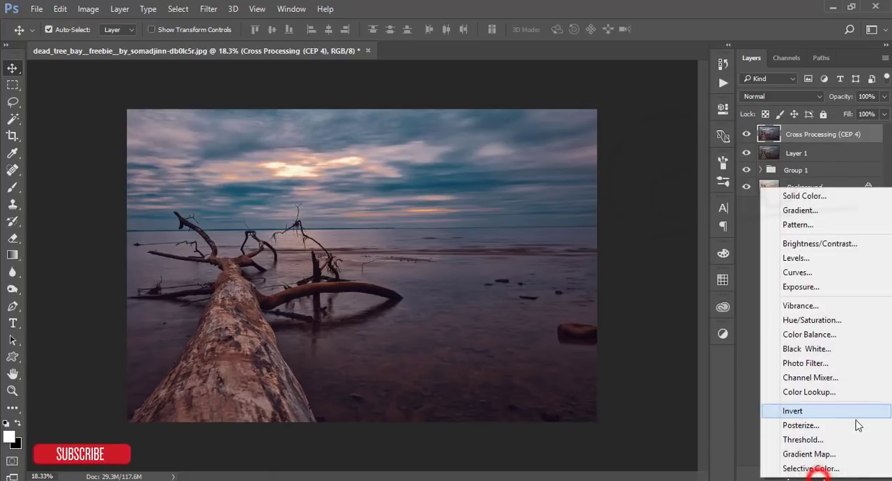
click(793, 394)
click(608, 144)
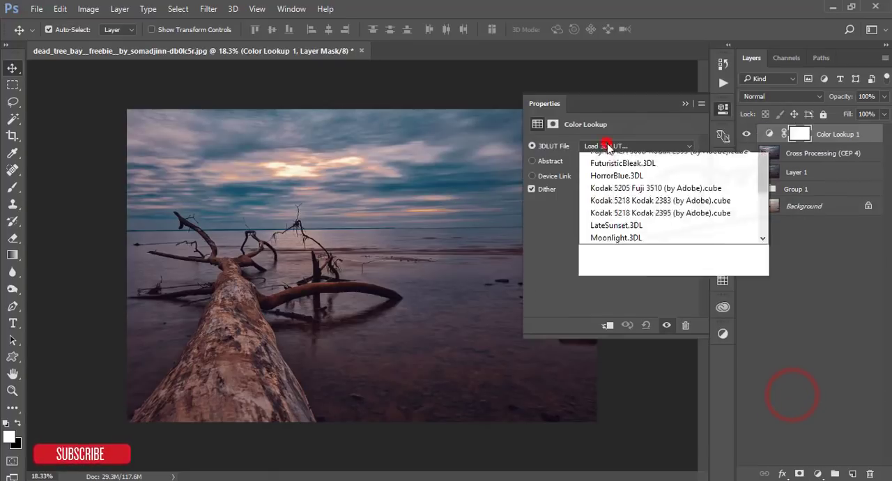
click(629, 320)
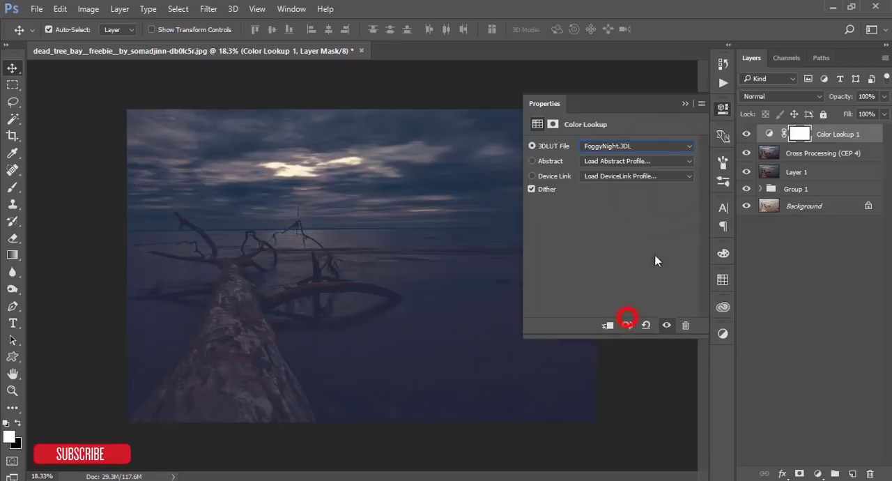
click(683, 104)
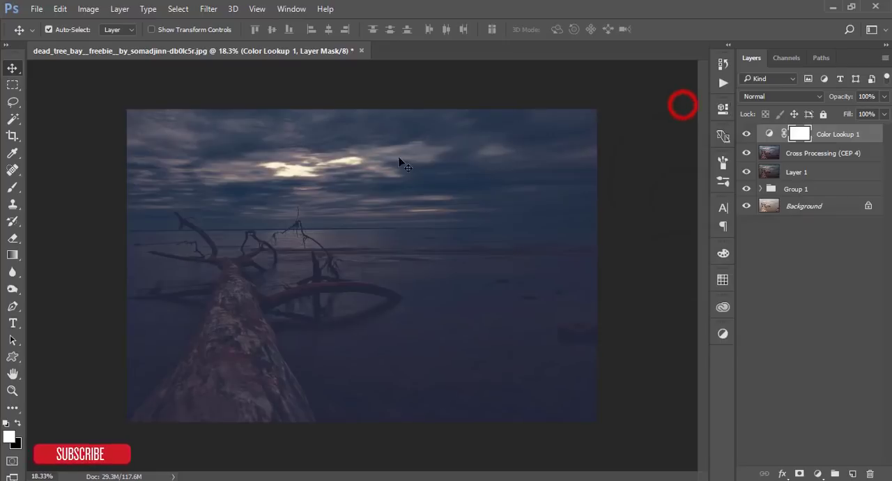
click(884, 97)
drag(884, 112, 833, 113)
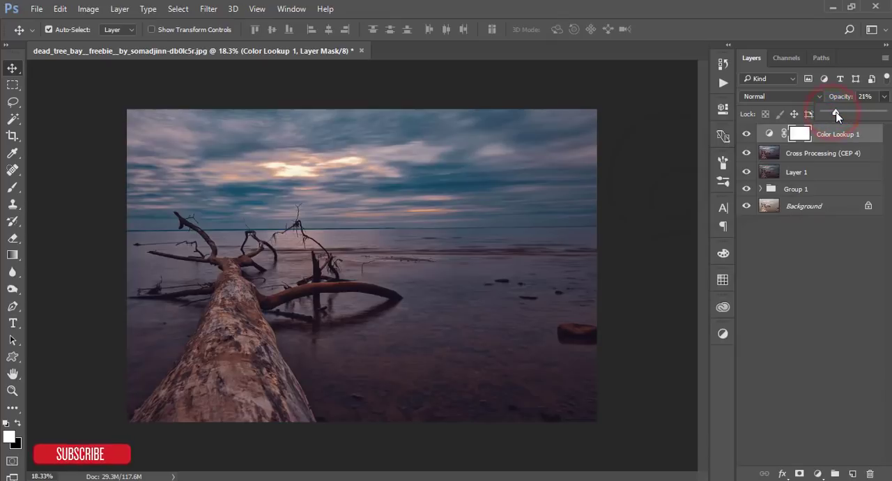
- Group the Color Lookup 1, Cross Processing and Layer 1 layers, and stamp the visible result into a new layer on top
click(850, 154)
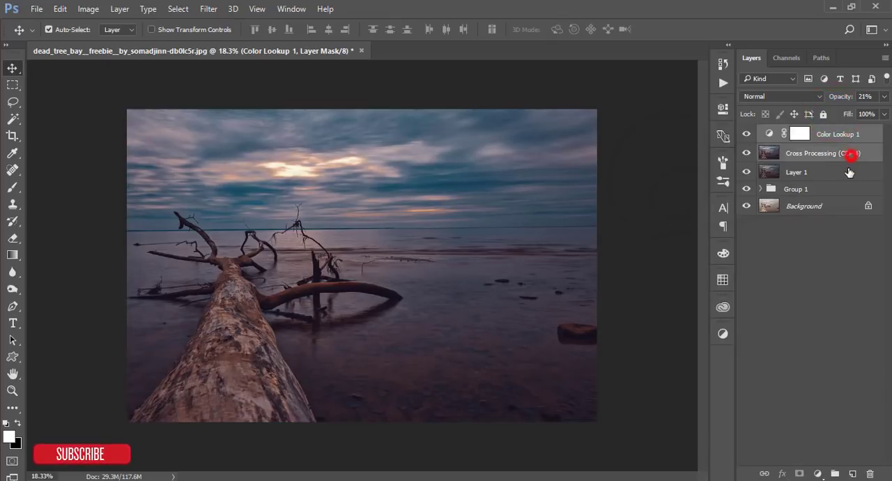
shift+click(849, 173)
key(ctrl+g)
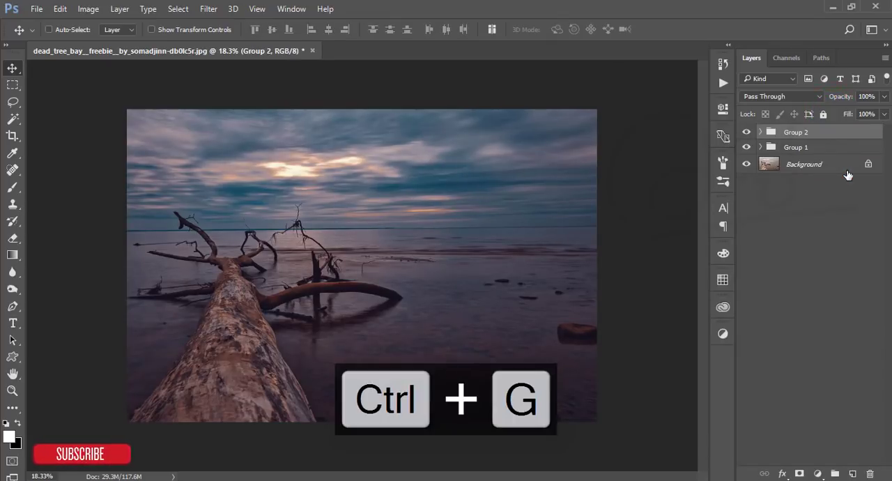
key(ctrl+shift+alt+w)
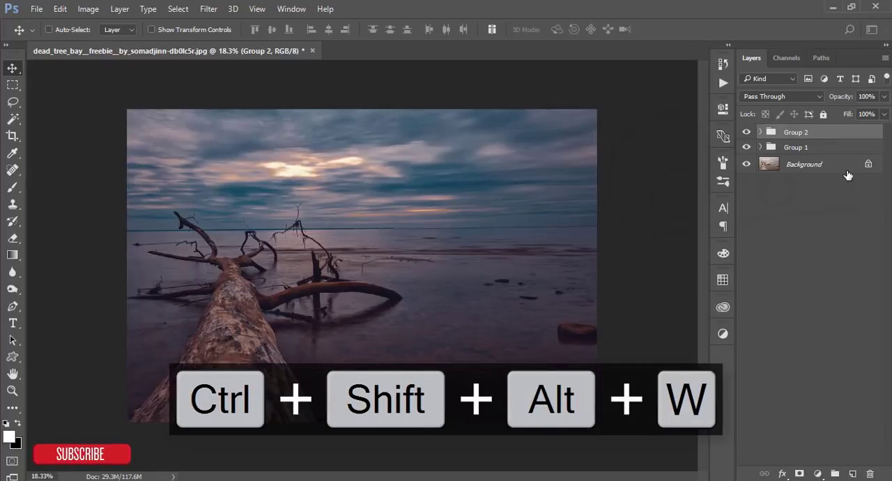
key(ctrl+shift+alt+e)
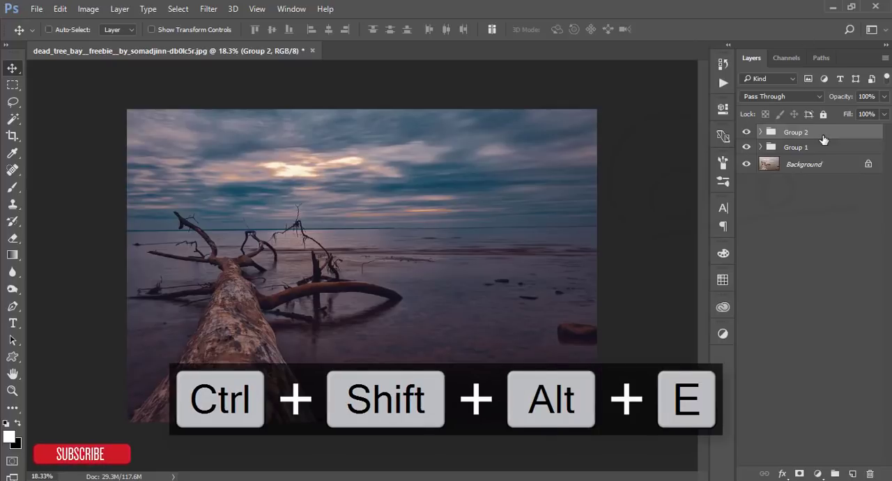
- Hide Group 2 and Group 1, and toggle Layer 2's visibility to compare the finished grade with the original
click(747, 150)
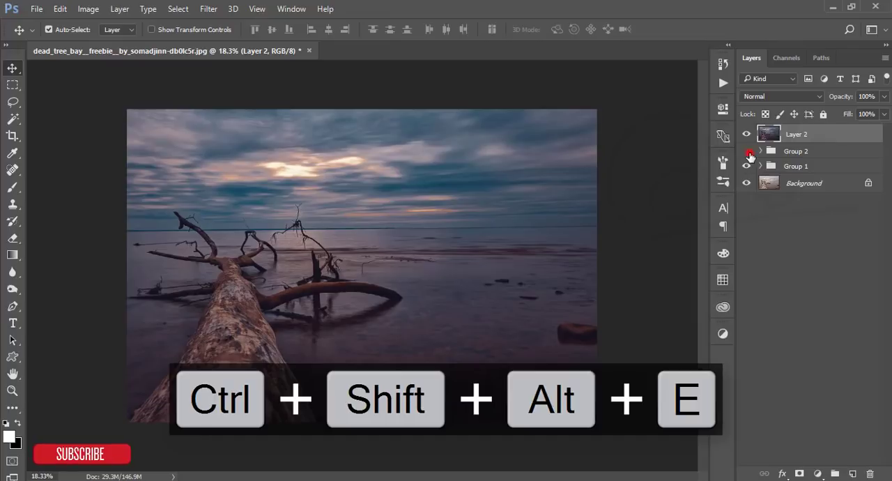
click(748, 167)
click(746, 134)
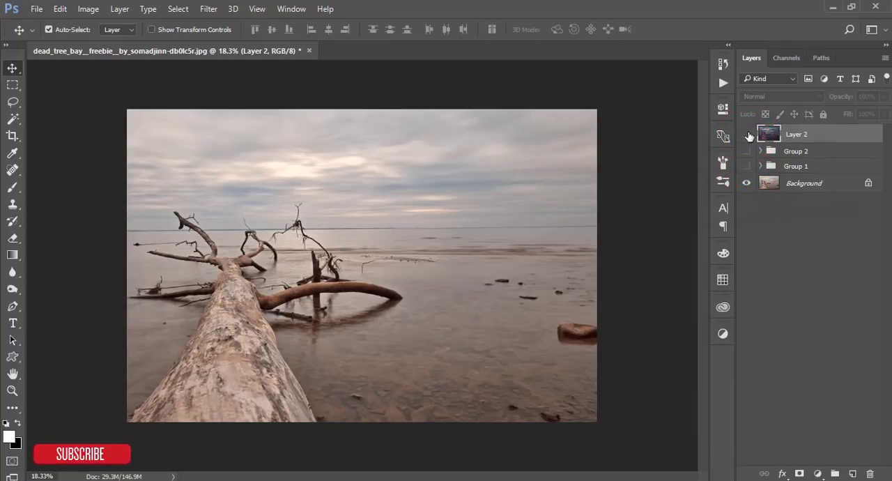
click(746, 134)
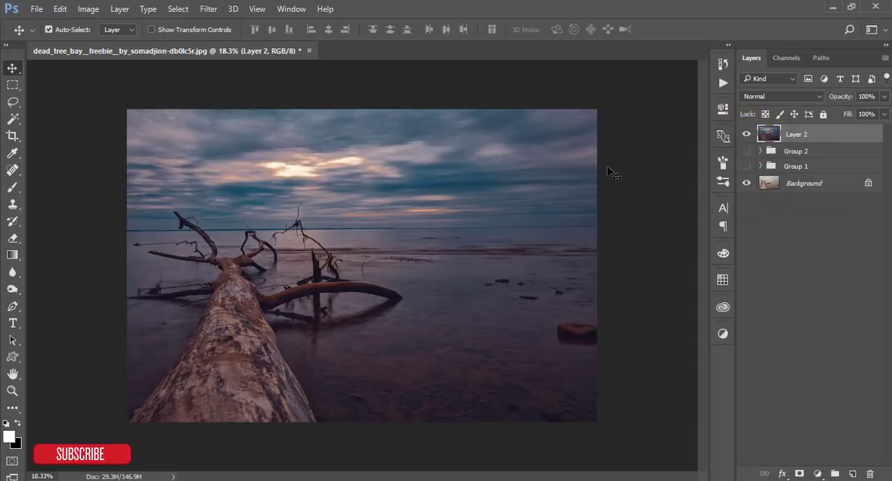